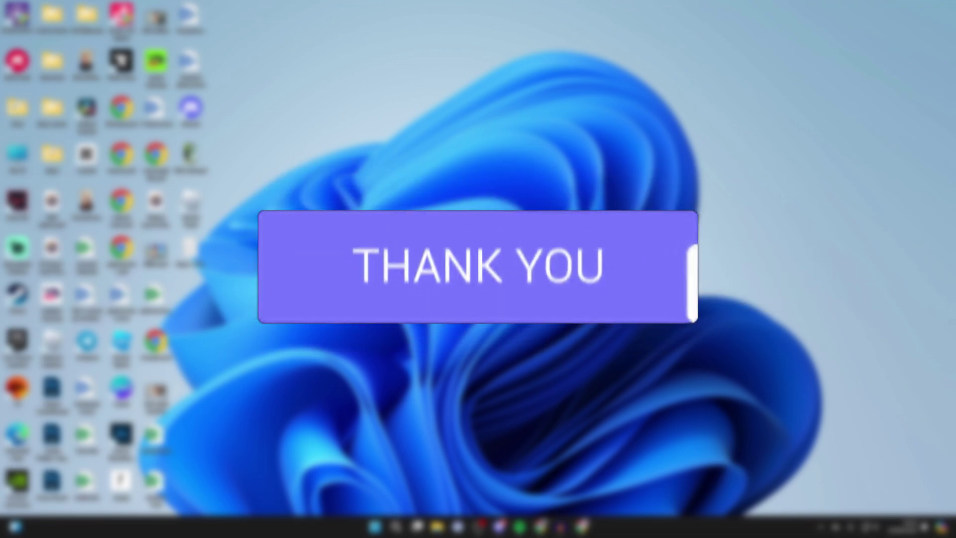
- View IMG_7286 (1).PNG in Photos, then open qrscanner.net from Chrome's search results
left_click(468, 254)
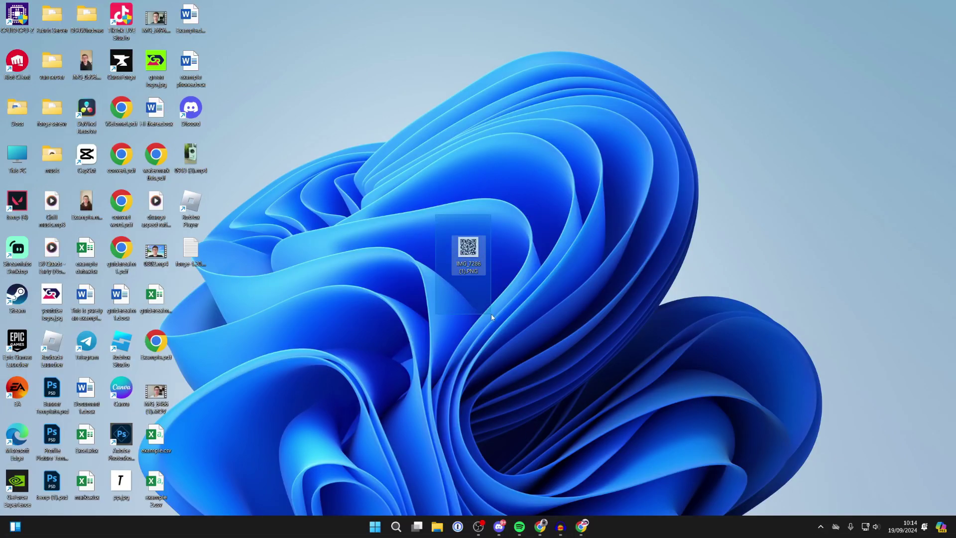
double_click(468, 255)
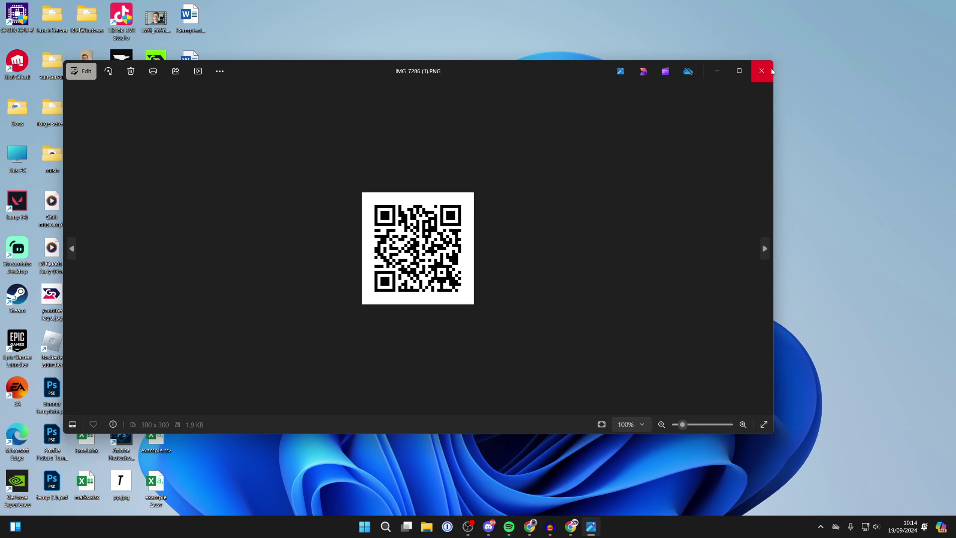
left_click(762, 71)
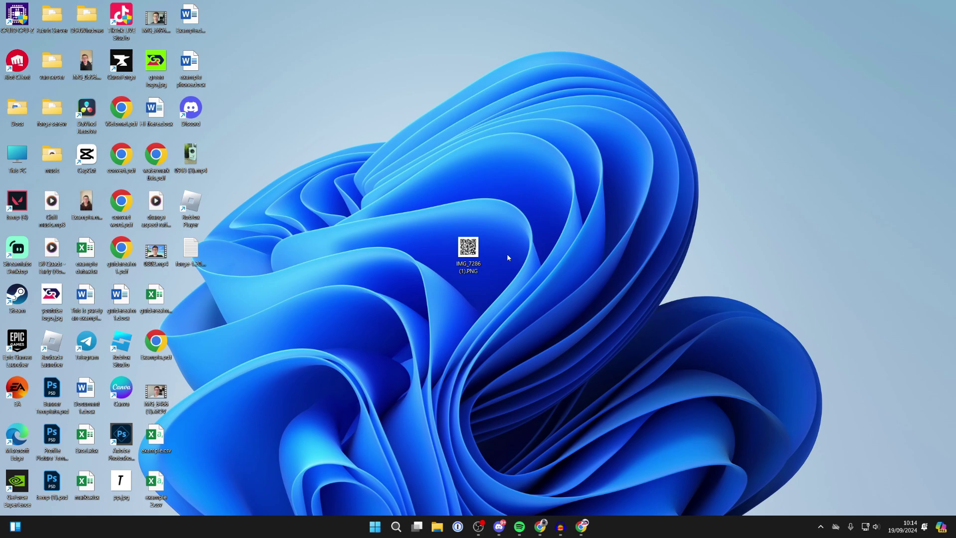
double_click(468, 255)
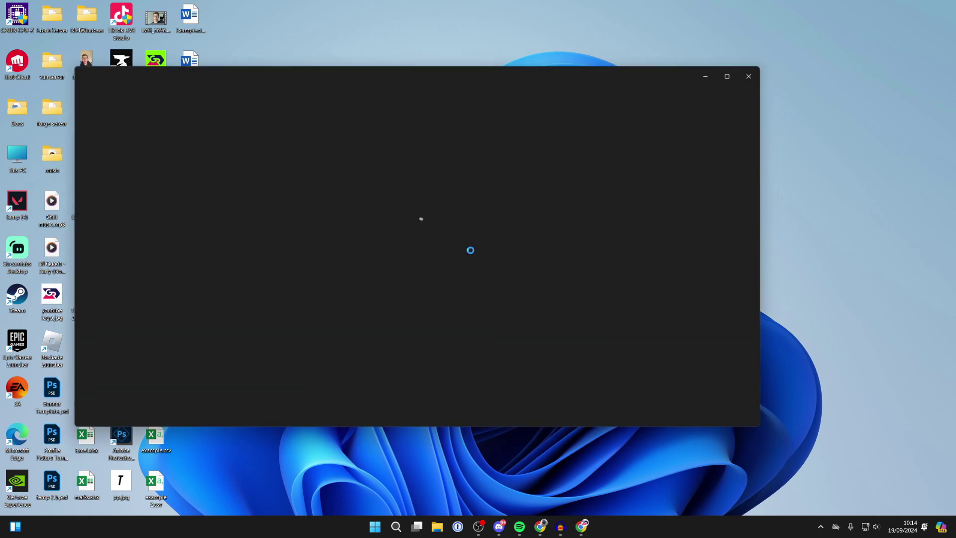
left_click_drag(516, 80, 583, 82)
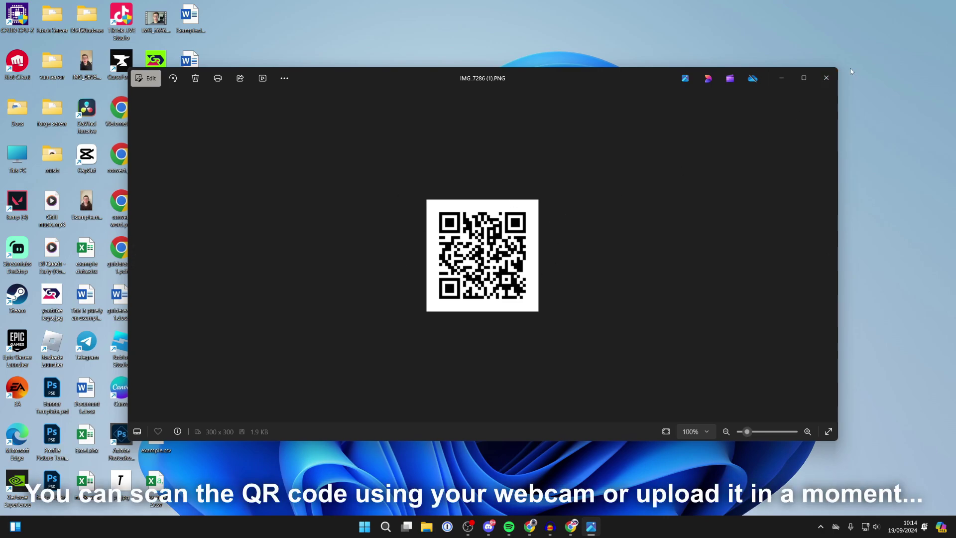
left_click(827, 78)
left_click(581, 526)
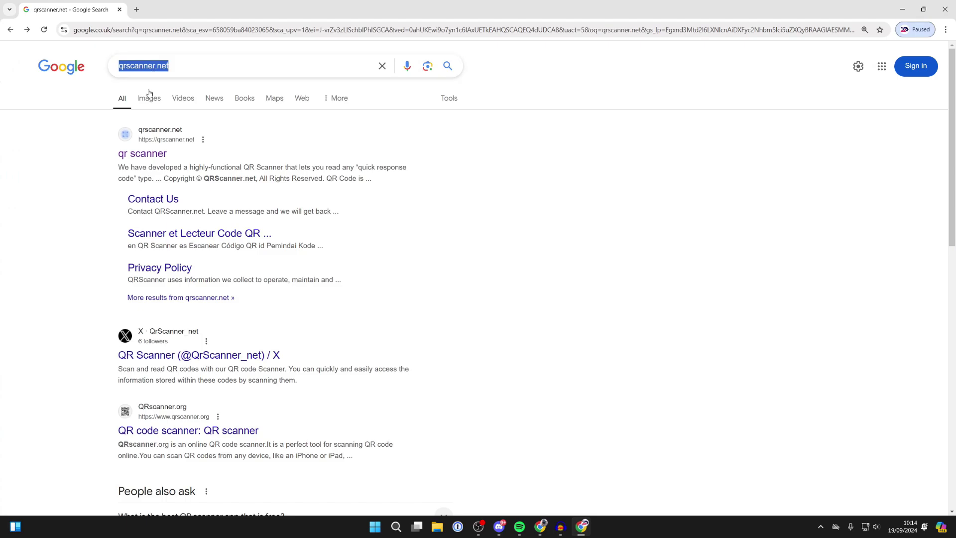
left_click(138, 154)
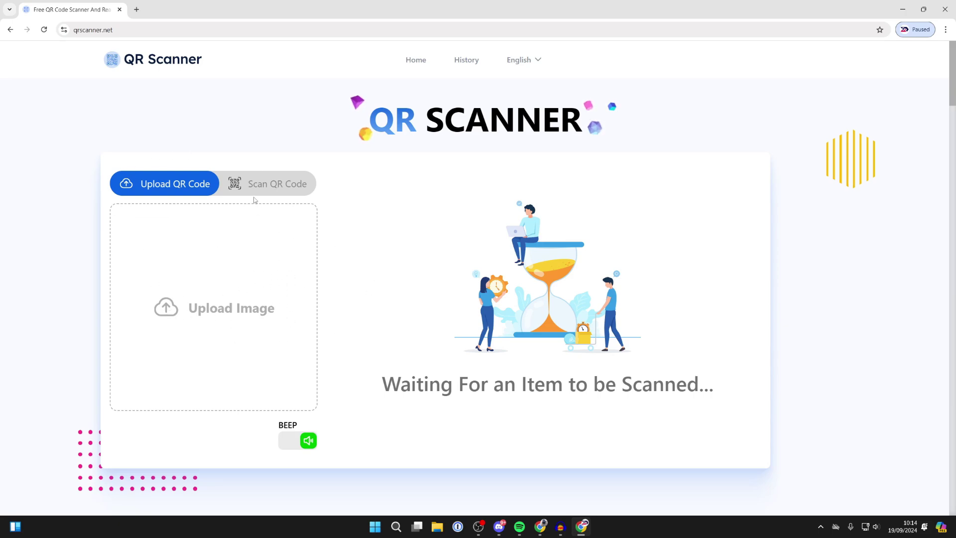
left_click(260, 185)
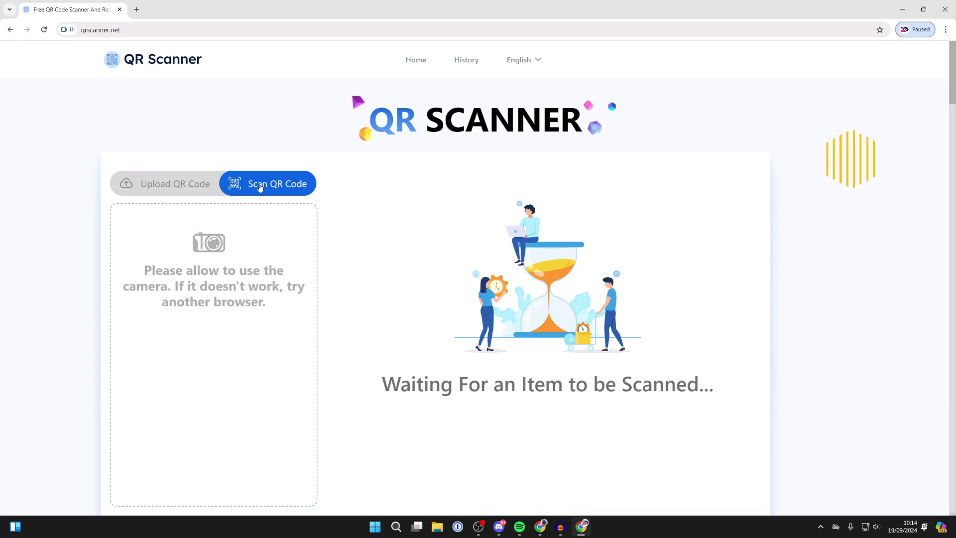
left_click(179, 184)
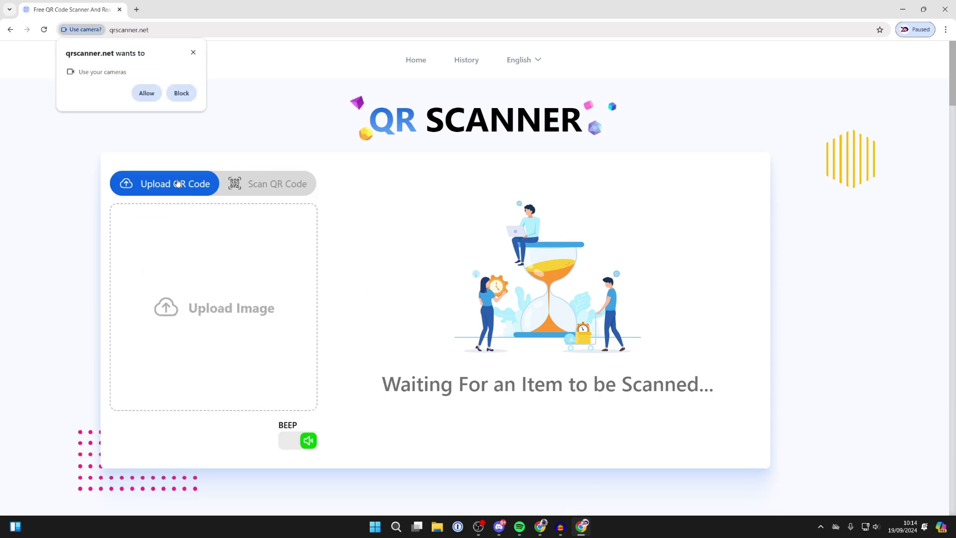
left_click(192, 308)
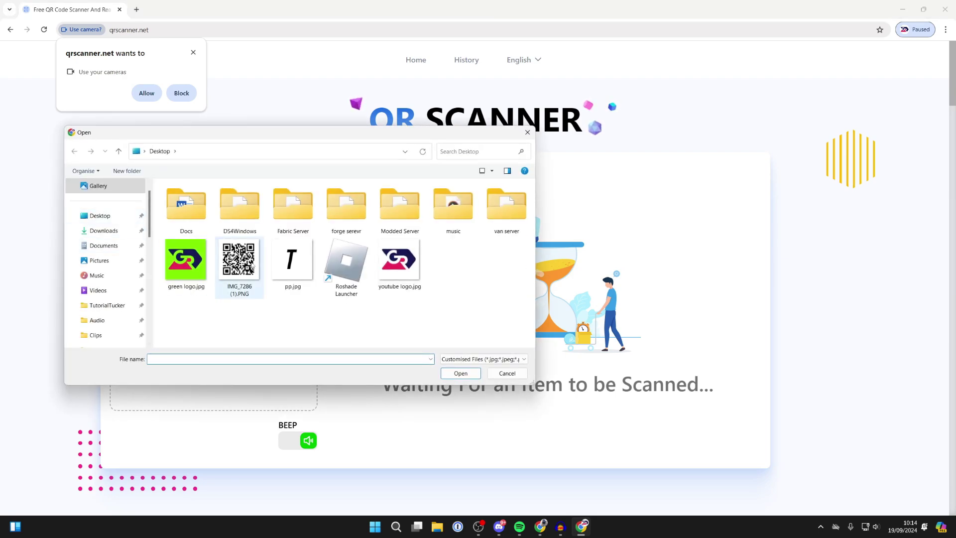
left_click(239, 266)
left_click(460, 374)
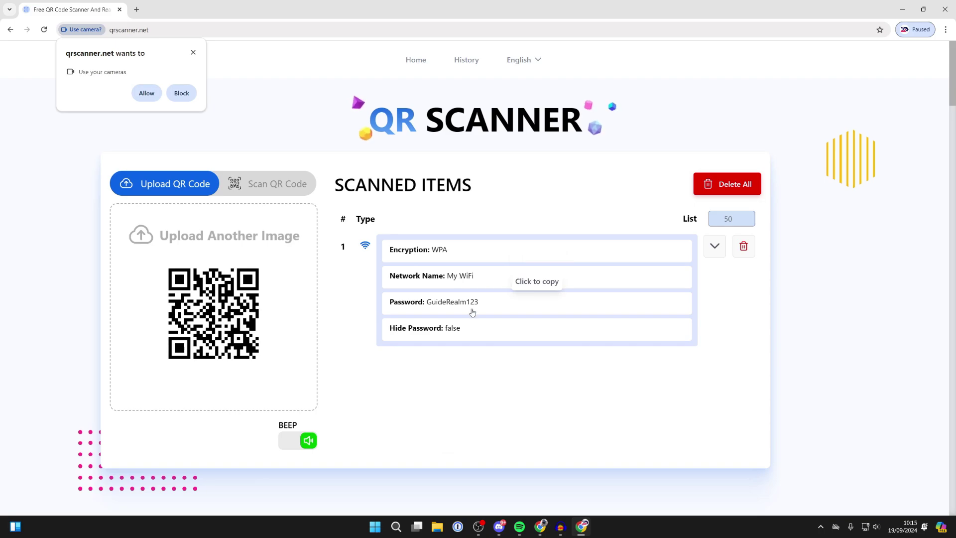
left_click(869, 526)
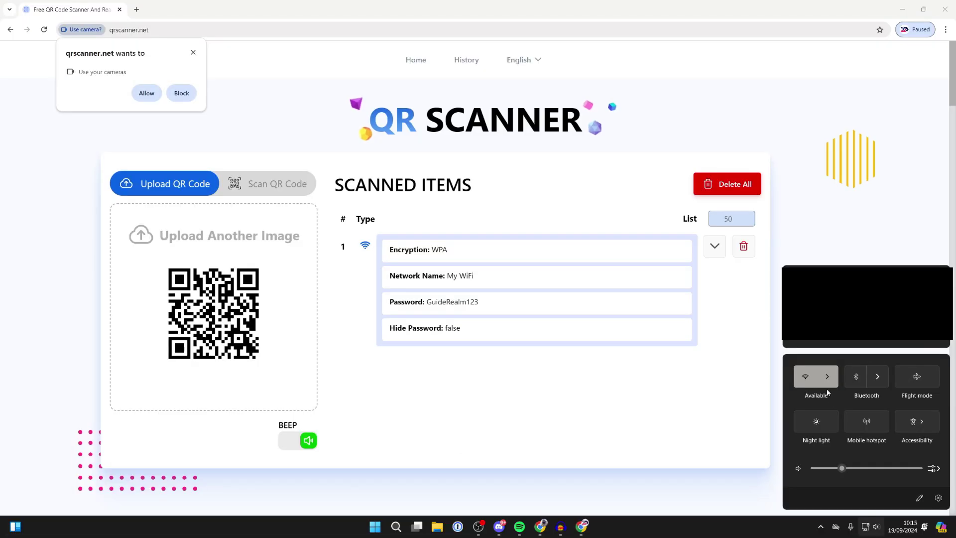
left_click(827, 375)
left_click(832, 391)
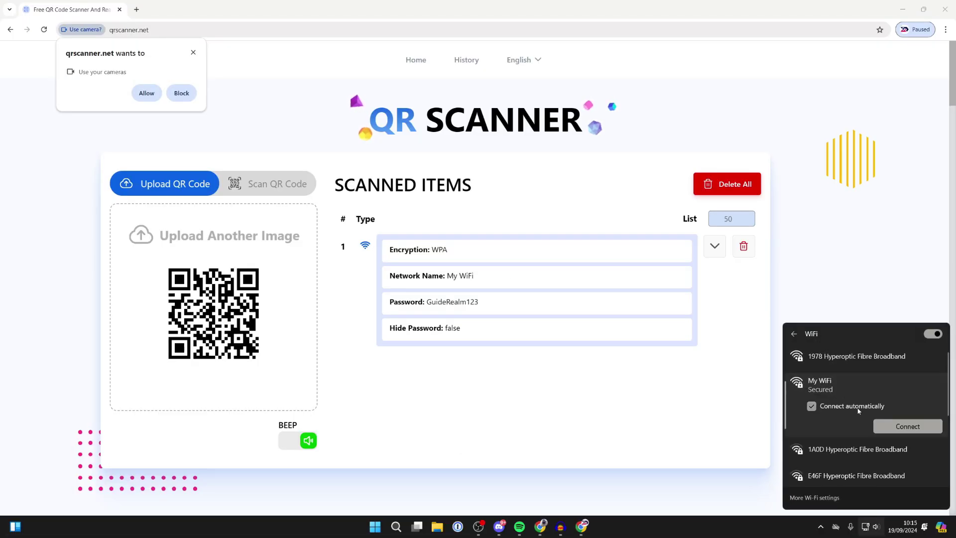
left_click(908, 426)
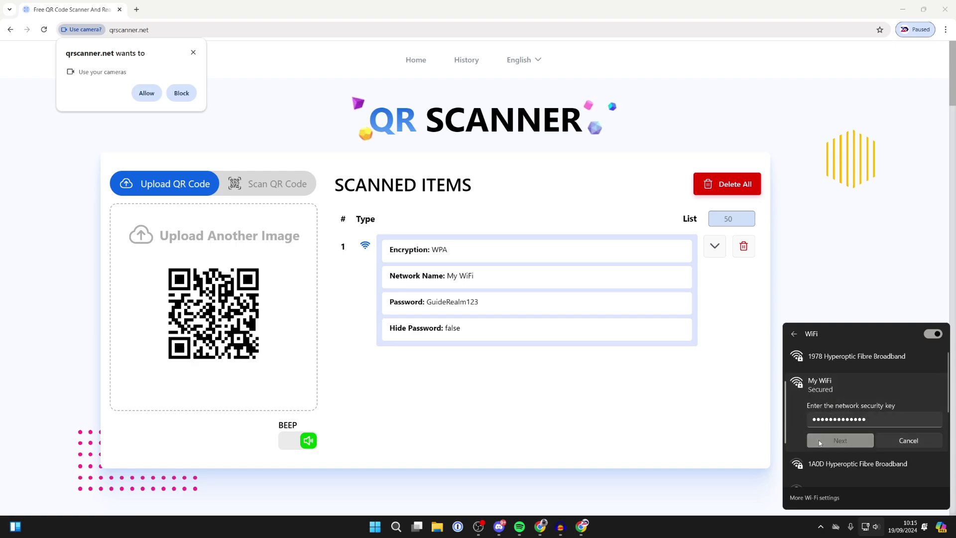
left_click(840, 440)
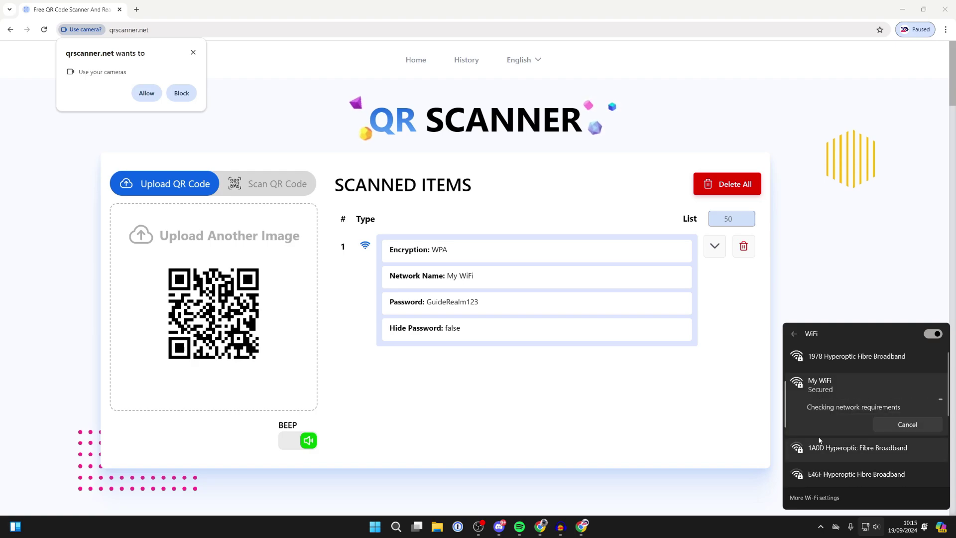